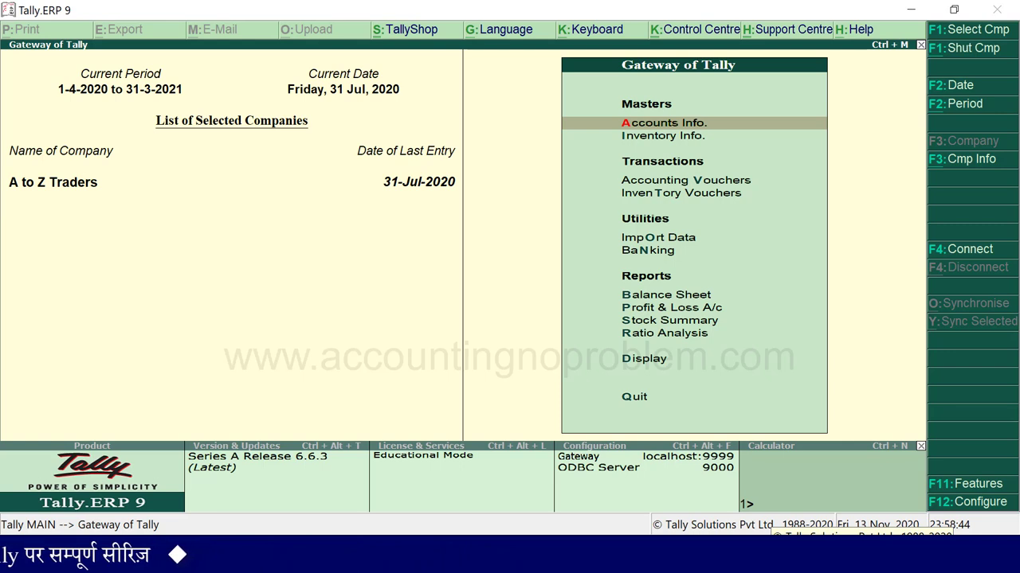
Step: Open Accounting Voucher Creation and switch the voucher type to Credit Note
key(v)
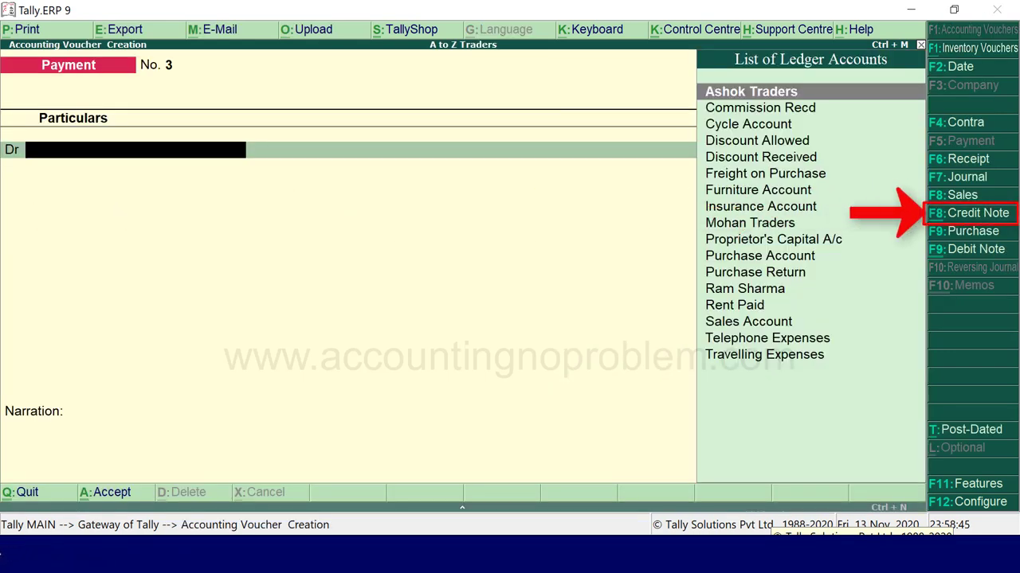
key(ctrl+F8)
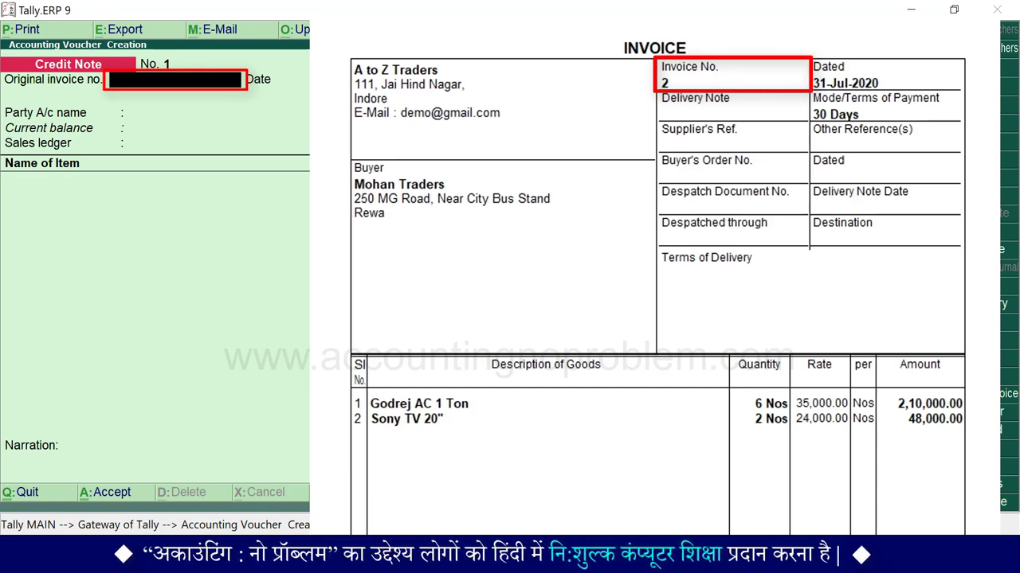
Step: Enter original invoice no. 2 and accept 31-Jul-2020 as its date
text(2)
key(Return)
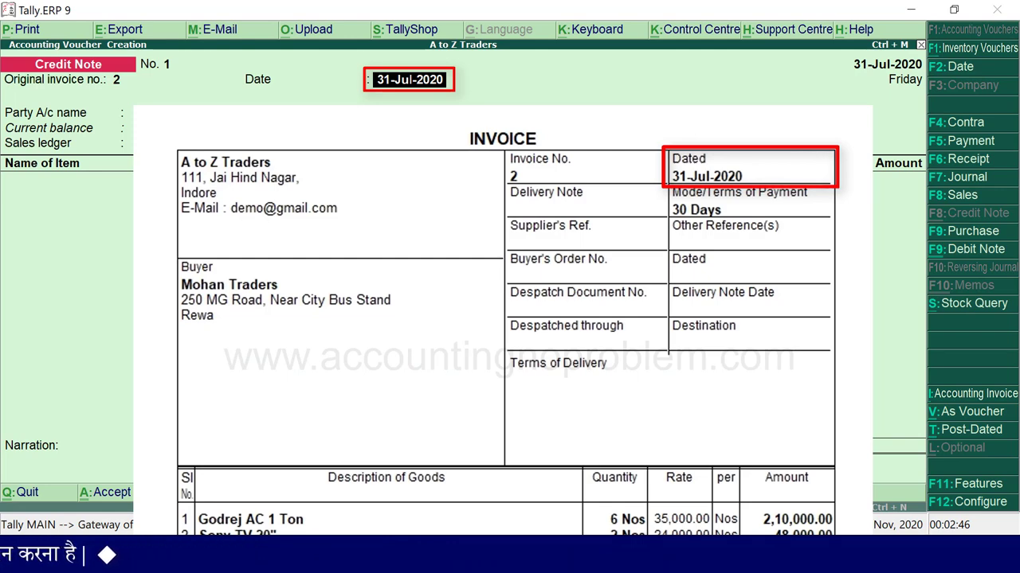
key(Return)
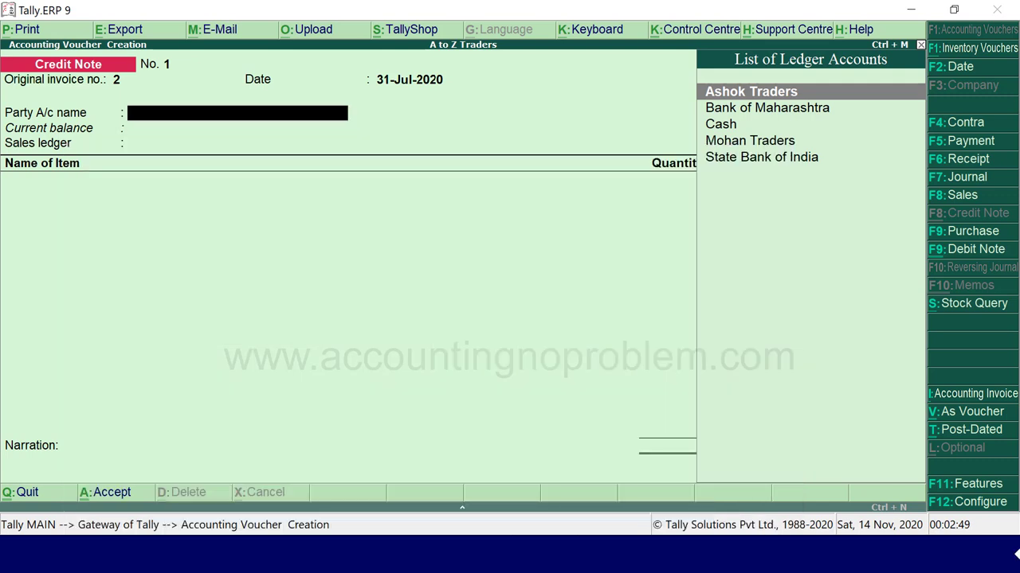
Step: Choose Mohan Traders as the party ledger and accept its party details
key(Down)
key(Down)
key(Down)
key(Return)
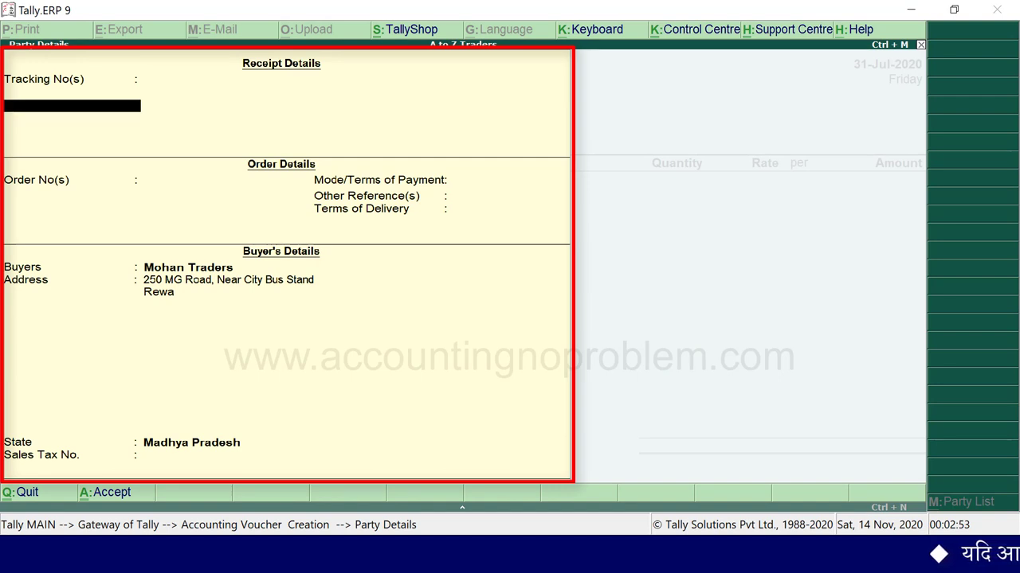
key(ctrl+a)
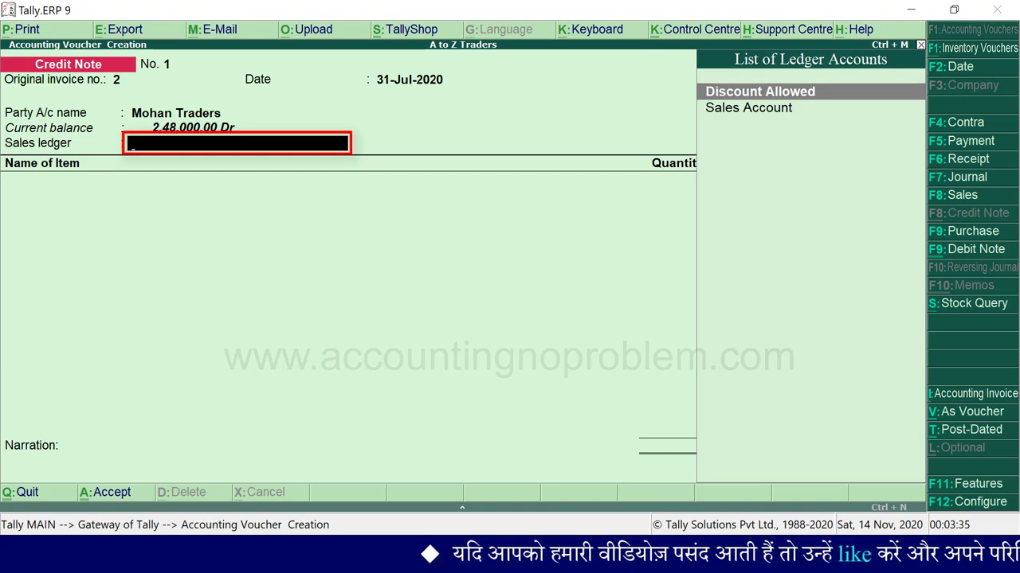
Step: Create a 'Sales Return' ledger under Sales Accounts to use as the sales ledger
key(alt+c)
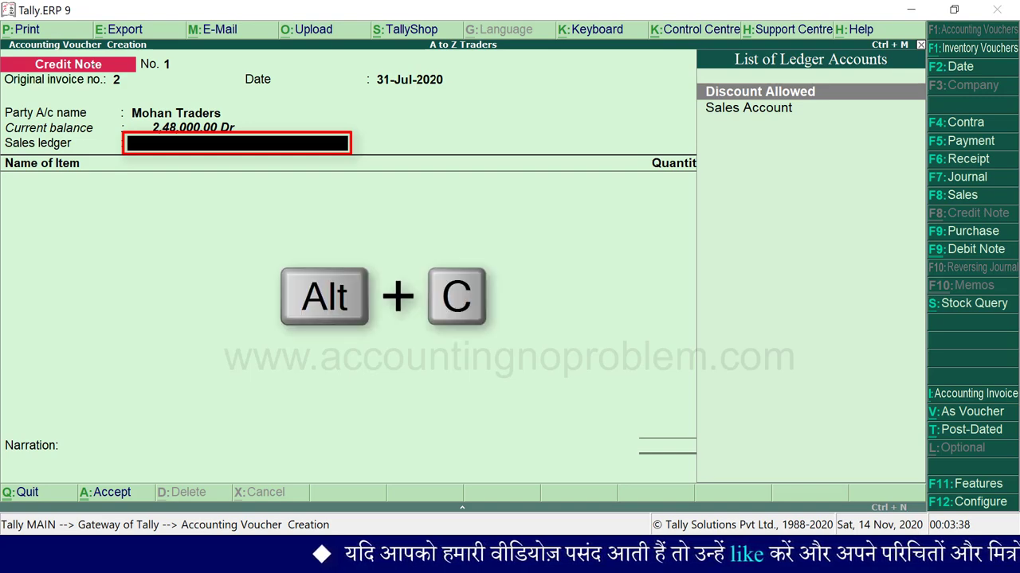
text(Sales)
text( Return)
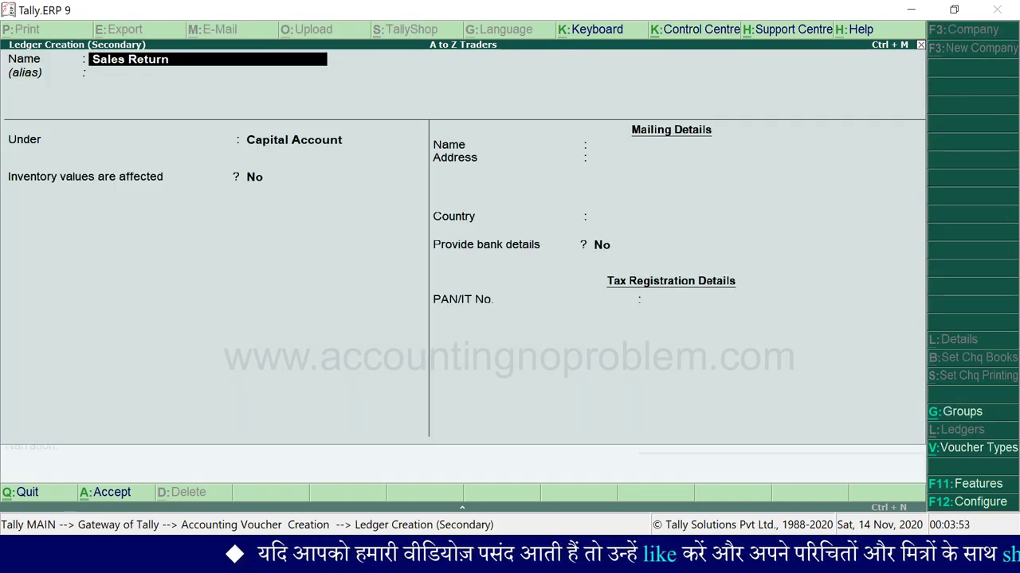
key(Return)
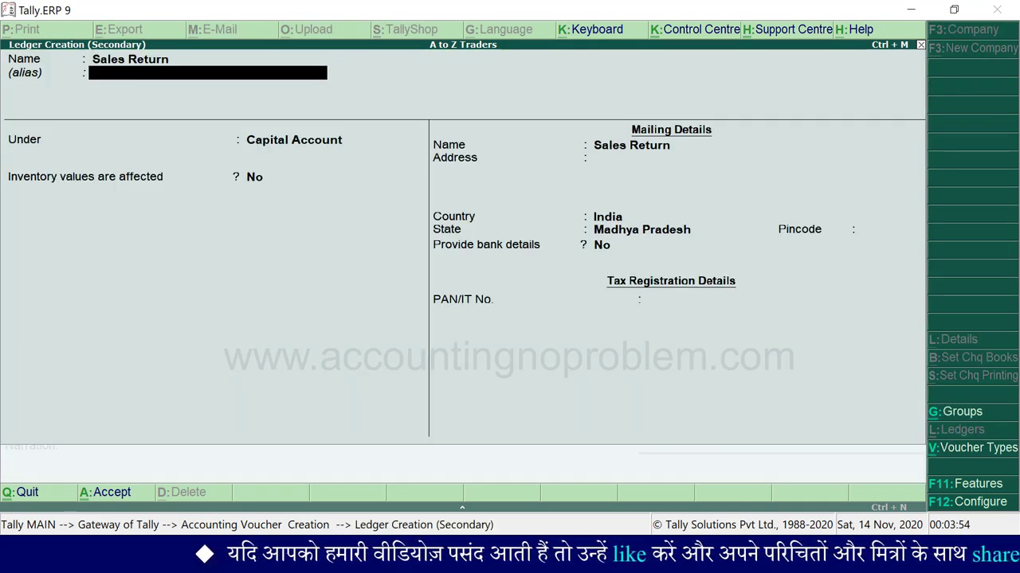
text(Sa)
key(Return)
key(ctrl+a)
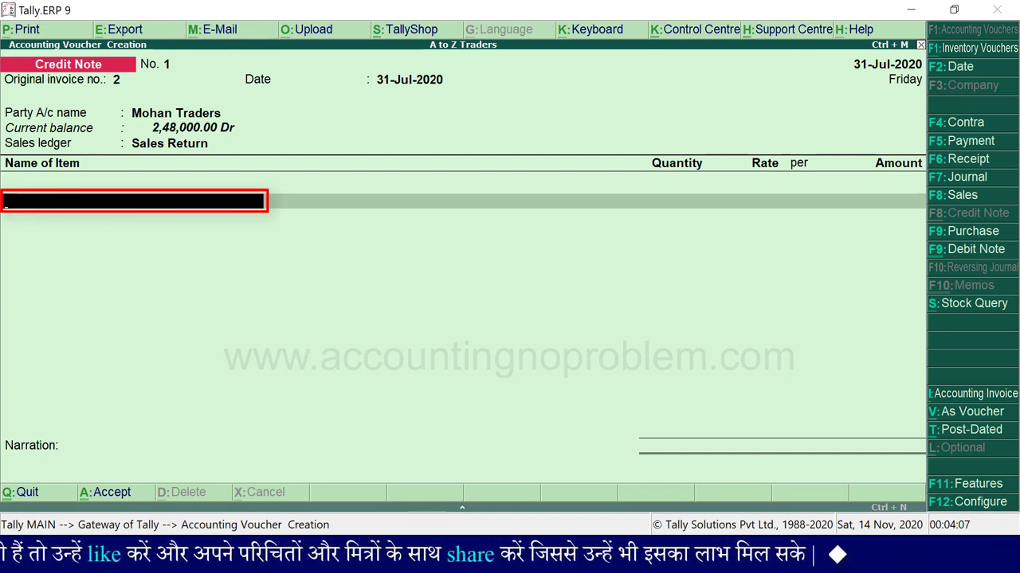
Step: Add Sony TV 20" as the returned item, quantity 1 Nos at rate 24,000
text(S)
key(Down)
key(Return)
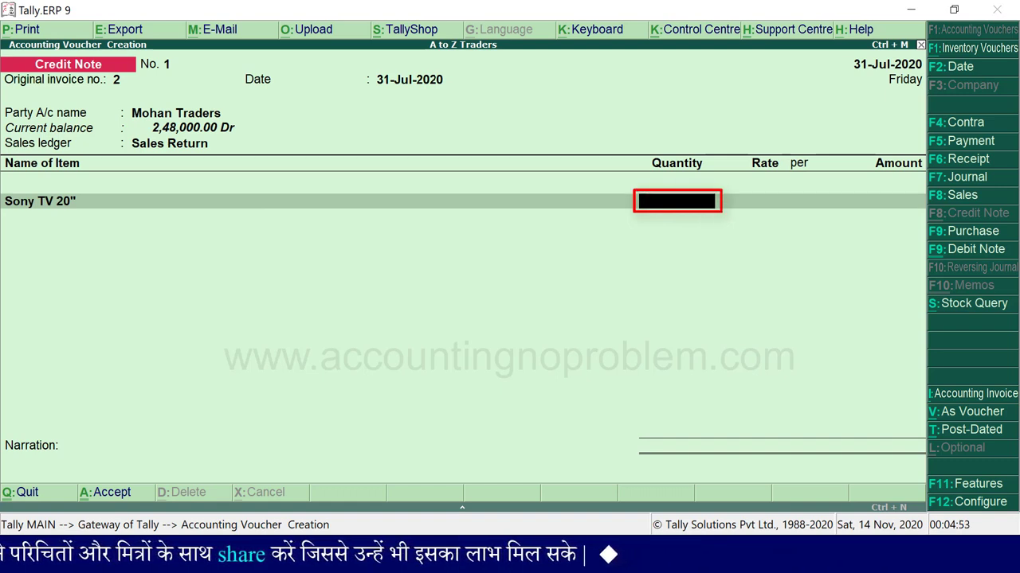
text(1)
key(Return)
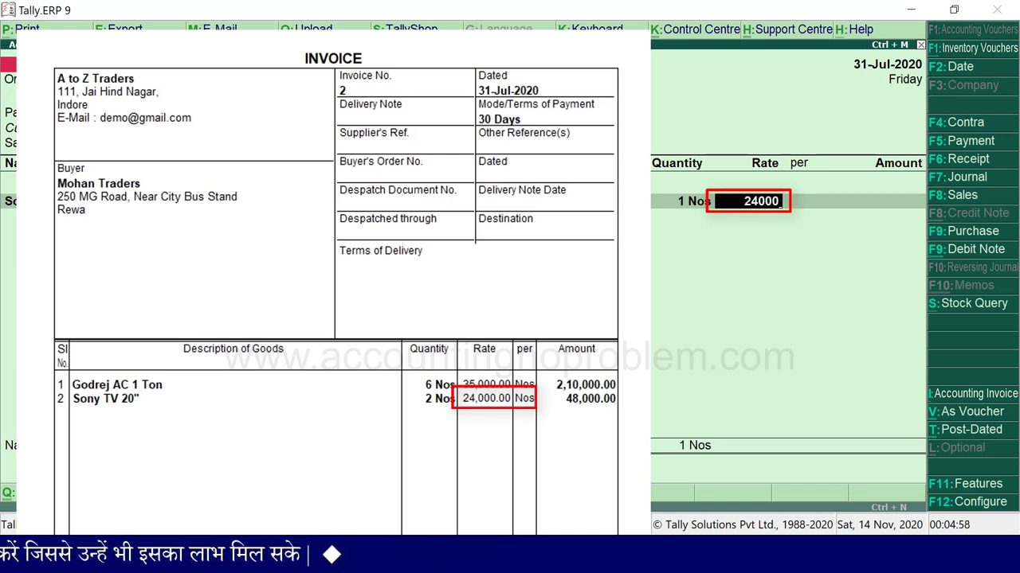
key(Return)
key(Return)
key(Return)
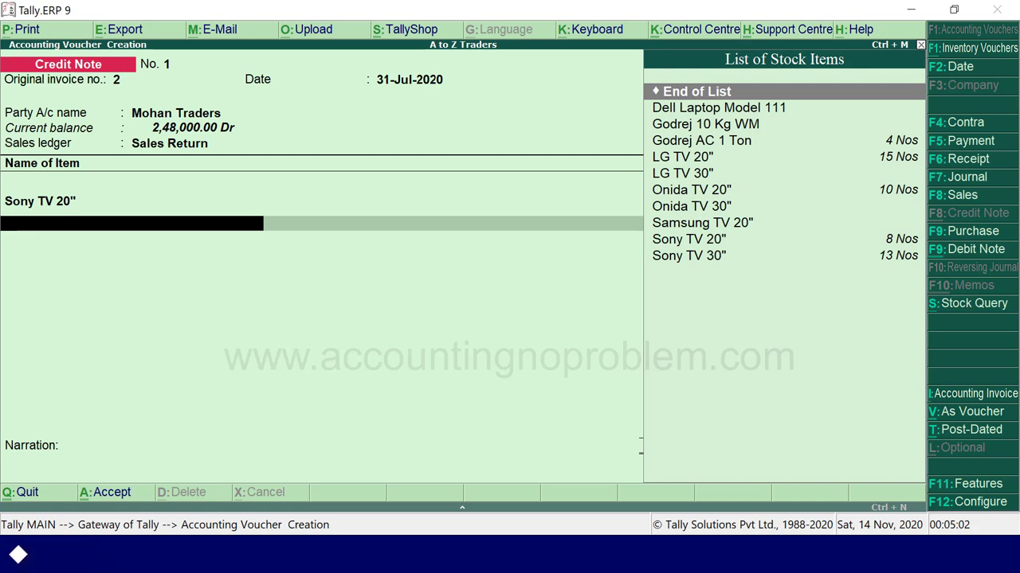
Step: End the item list and save Credit Note No. 1 with its damaged-screen narration
key(Return)
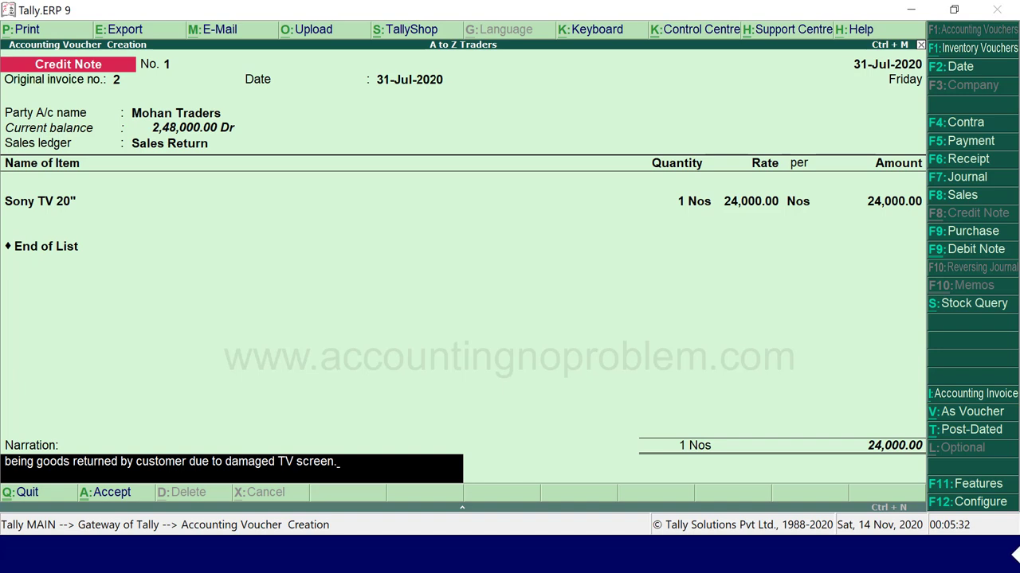
key(Return)
key(Return)
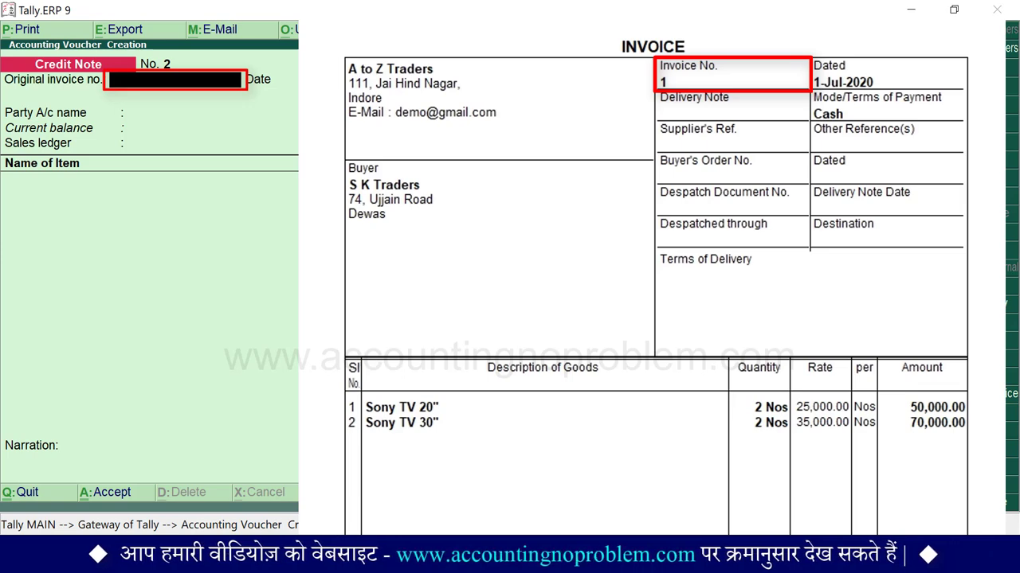
Step: Enter original invoice no. 1 dated 1-Jul-2020 on Credit Note No. 2
key(Return)
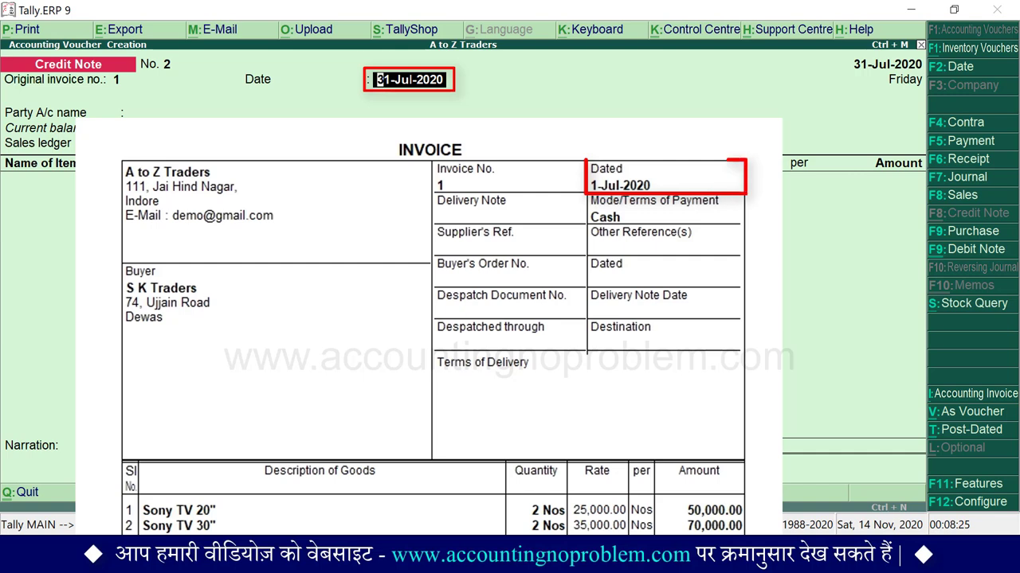
text(1.7)
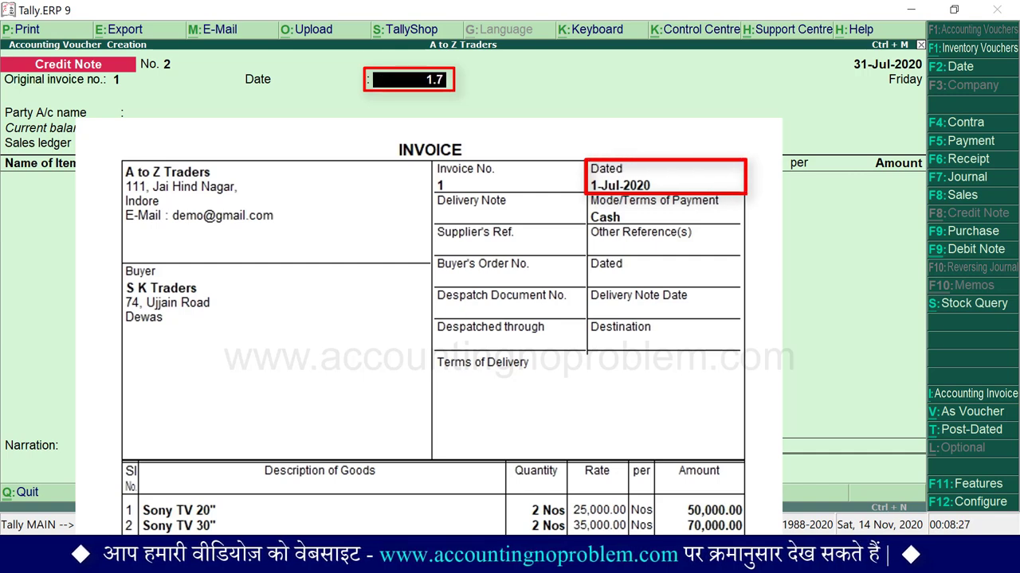
key(Return)
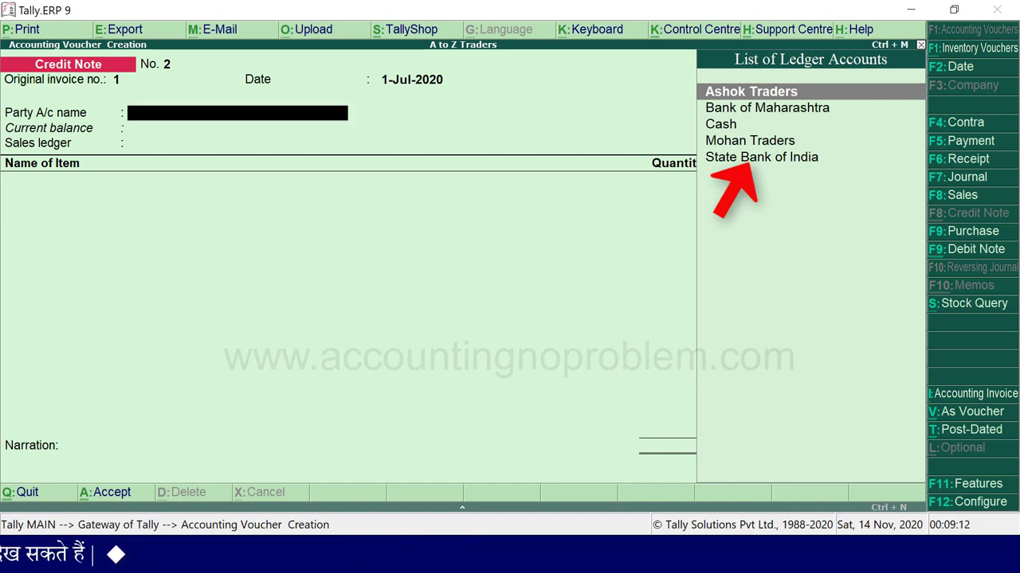
Step: Select the party ledger, then enter buyer S K Traders' two-line address in Party Details
key(Down)
key(Down)
key(Down)
key(Down)
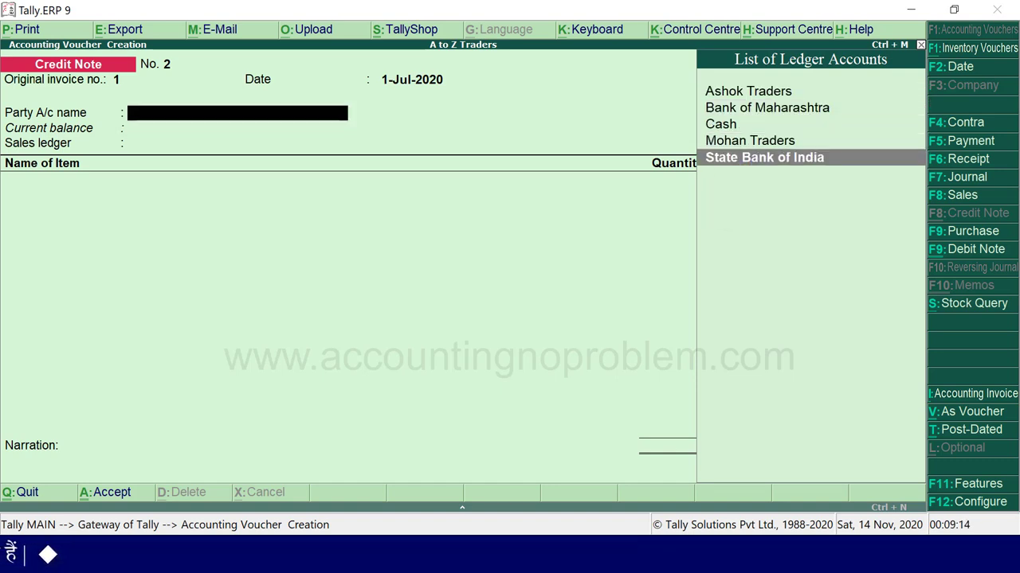
key(Return)
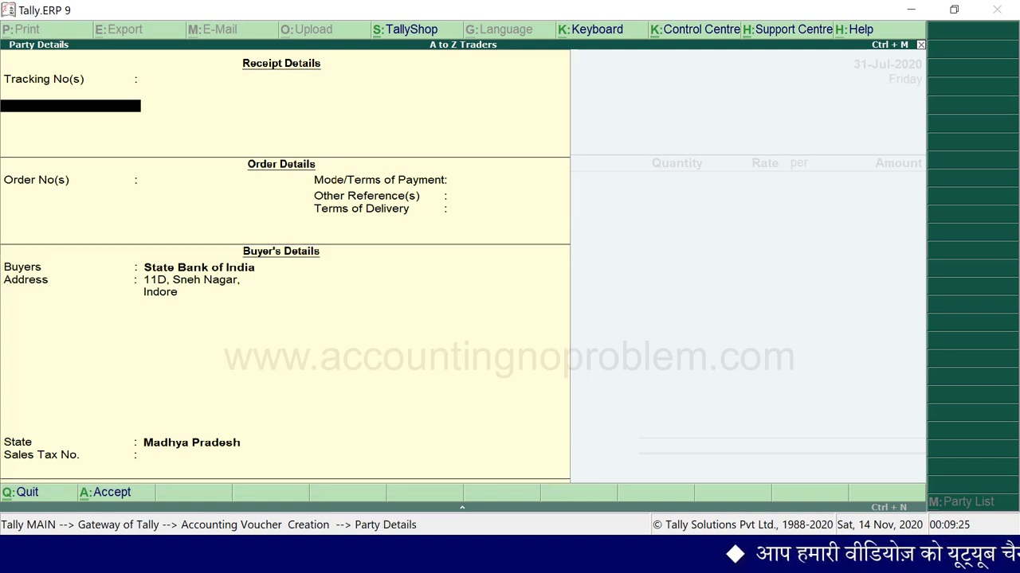
key(Return)
key(Return)
key(Return)
key(Return)
key(Return)
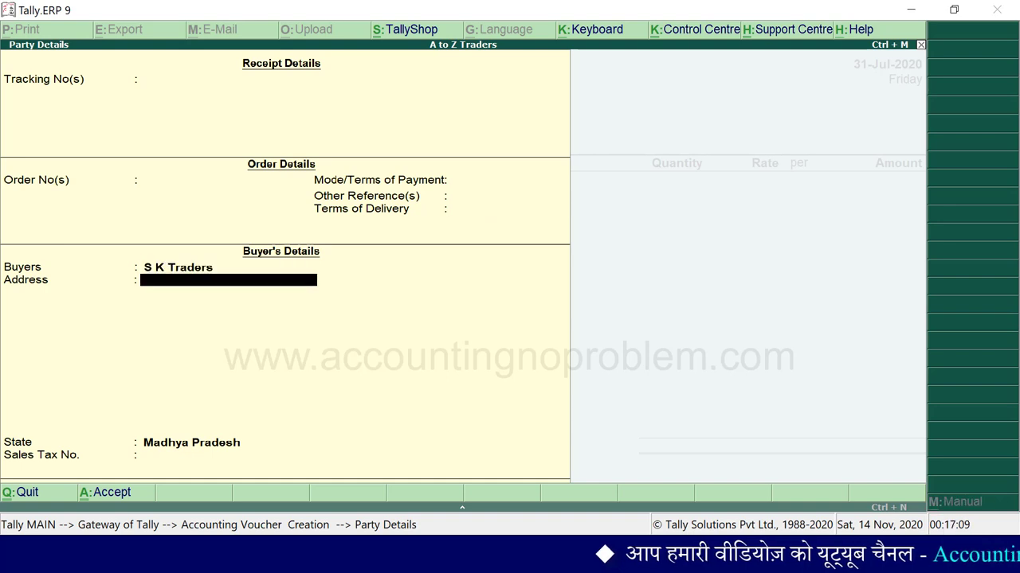
text(74, Ujjain Road)
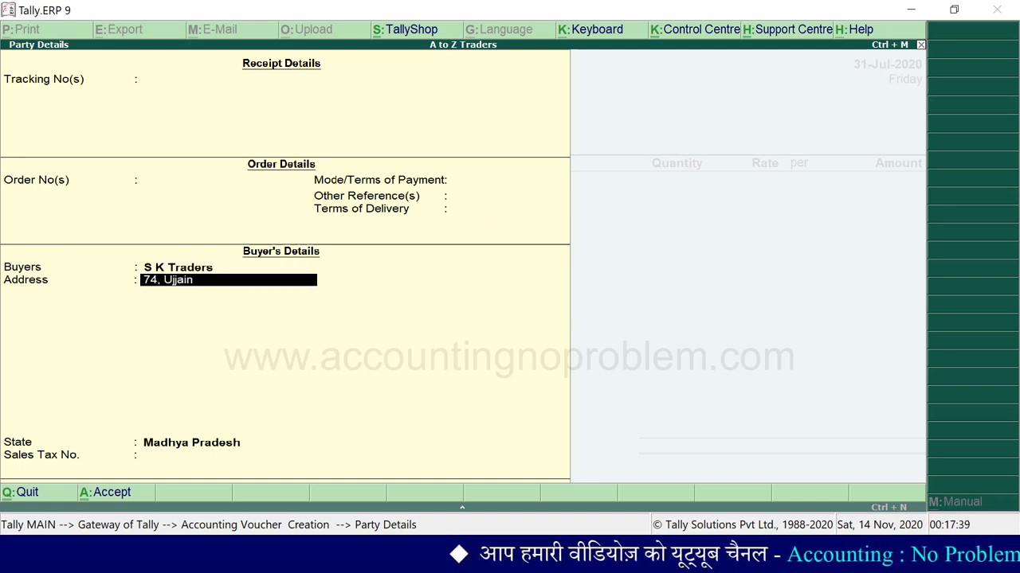
key(Return)
text(Dewas)
key(Return)
key(Return)
key(Return)
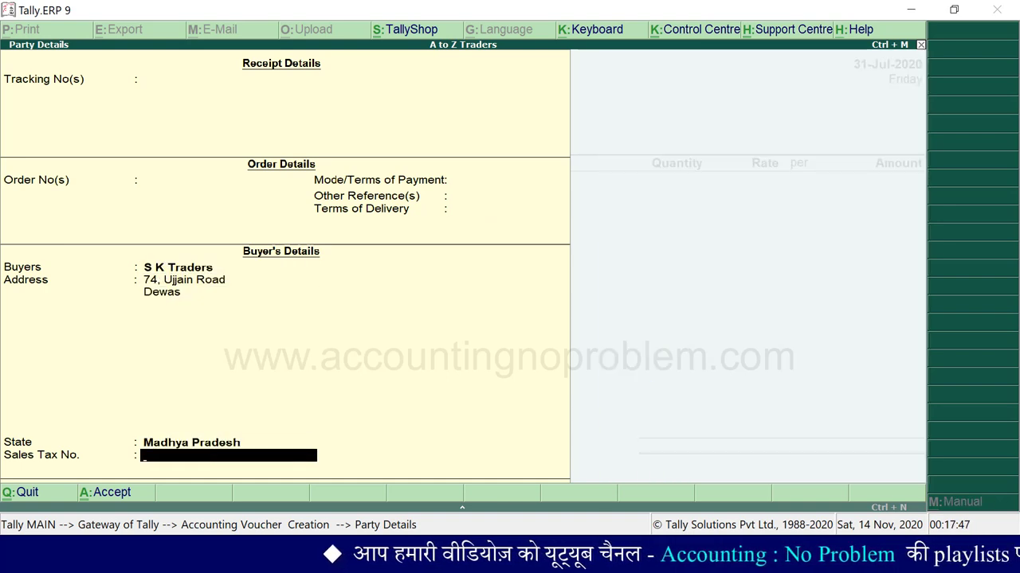
key(Return)
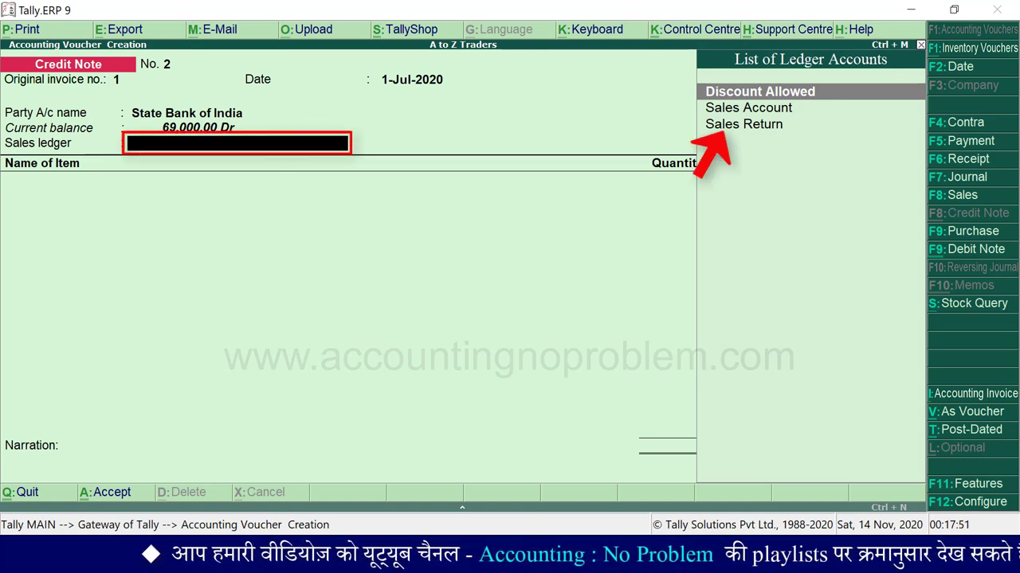
Step: Post to the Sales Return ledger and add one Sony TV 30" at 35,000.00
key(Down)
key(Down)
key(Return)
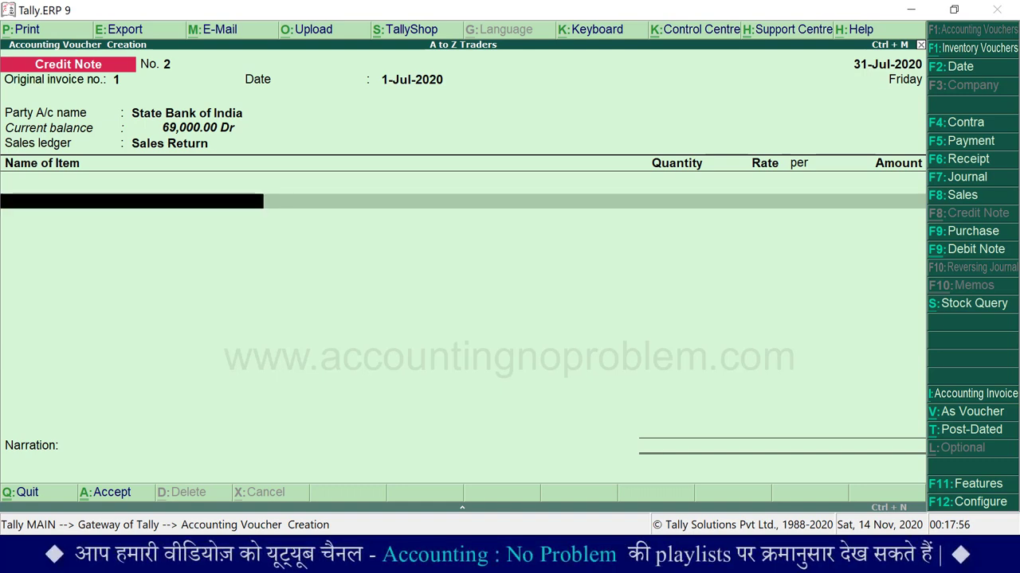
text(S)
key(Down)
key(Down)
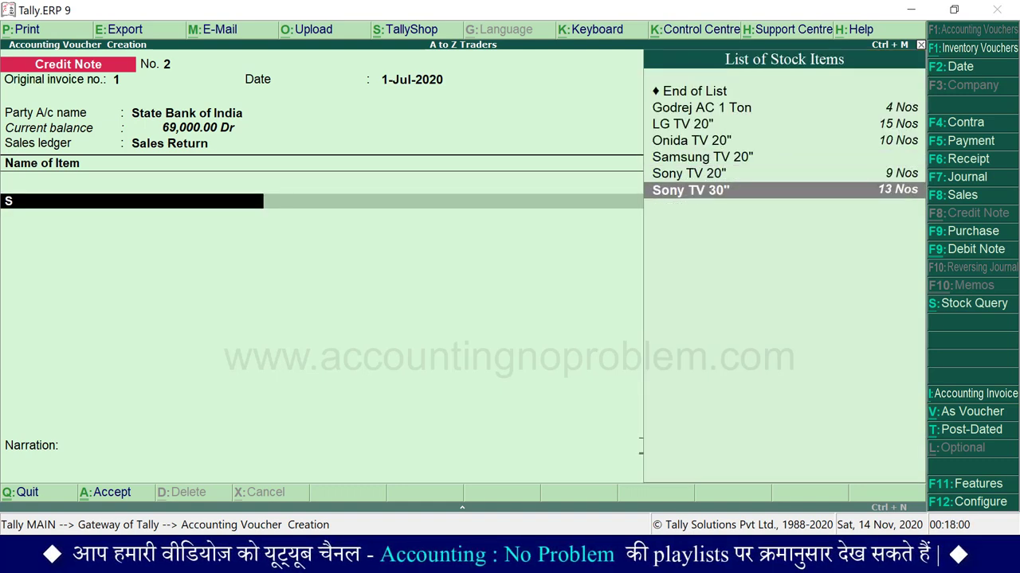
key(Return)
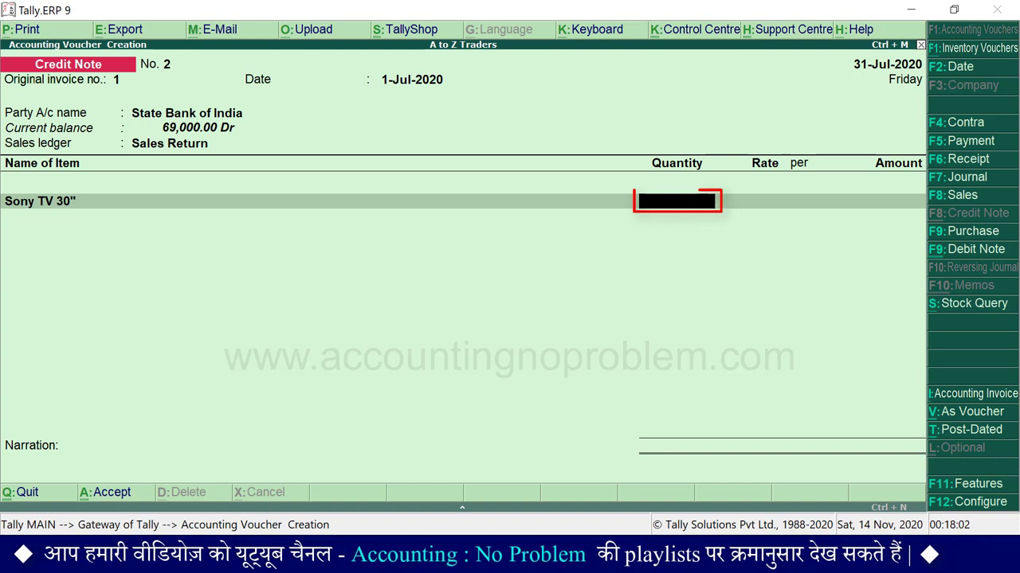
text(1 Nos)
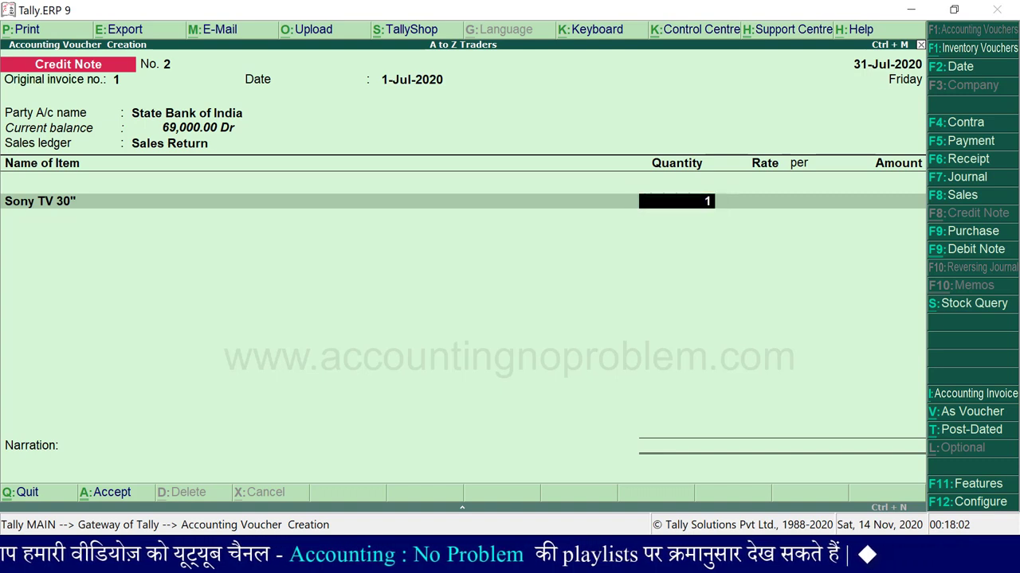
key(Return)
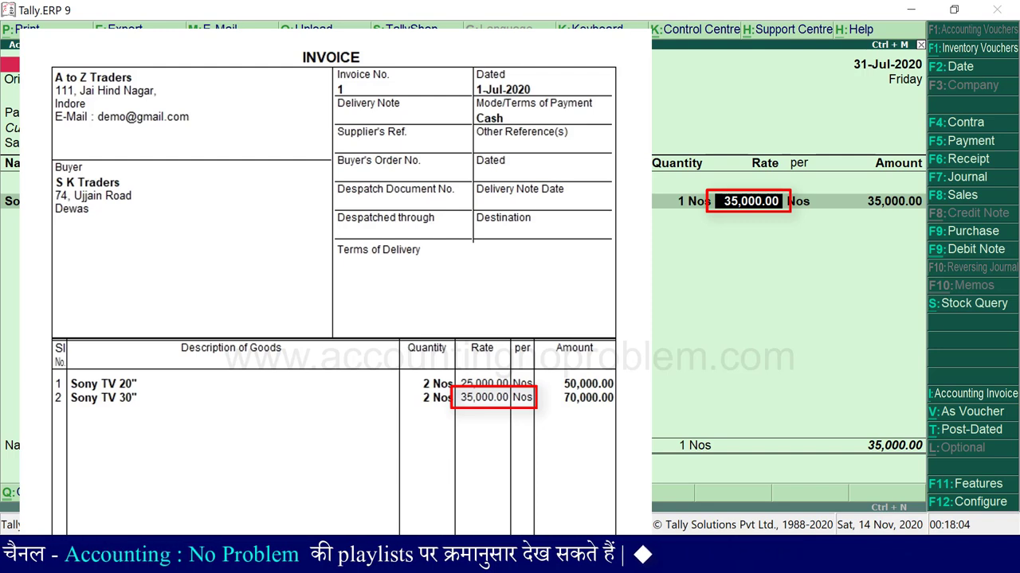
key(Return)
key(Return)
key(Return)
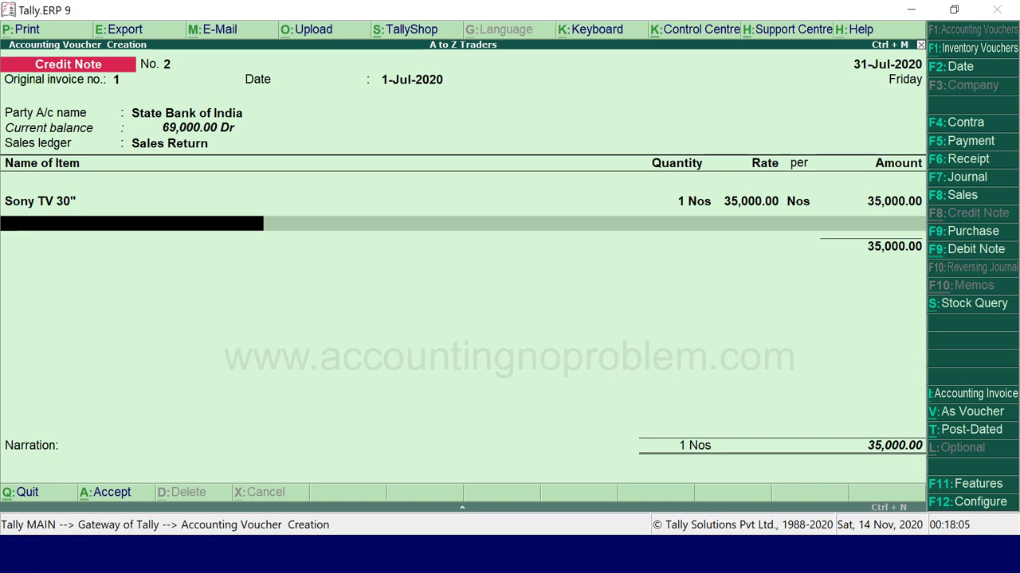
Step: Allocate the 35,000.00 refund as Cheque, instrument no. 12545, and save Credit Note No. 2
key(Return)
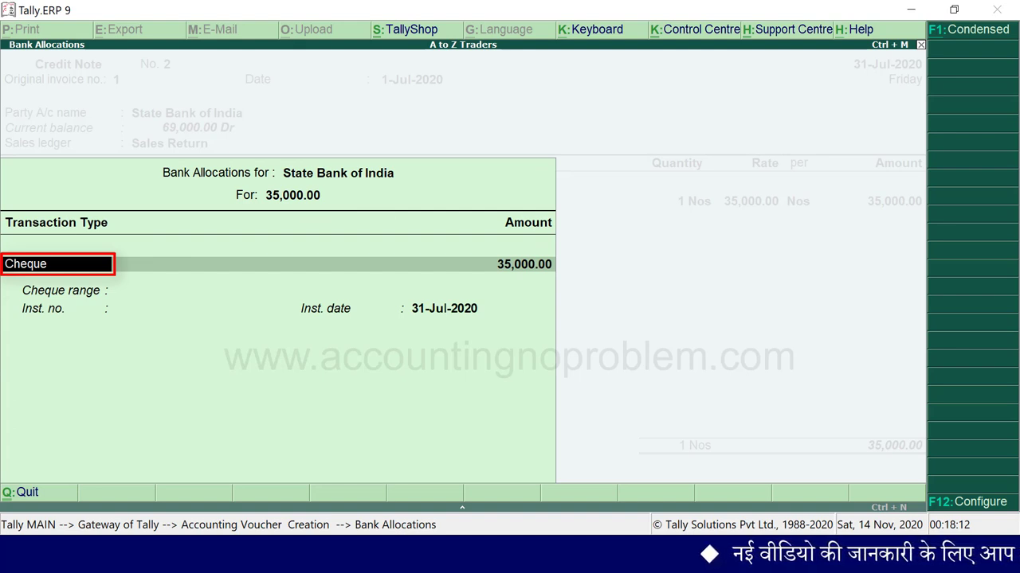
key(space)
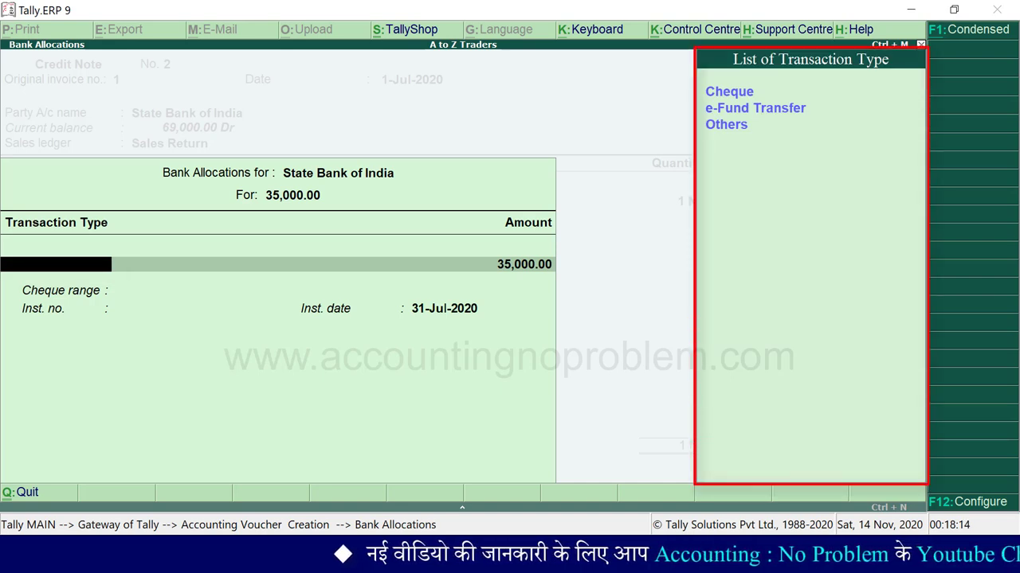
key(BackSpace)
key(Return)
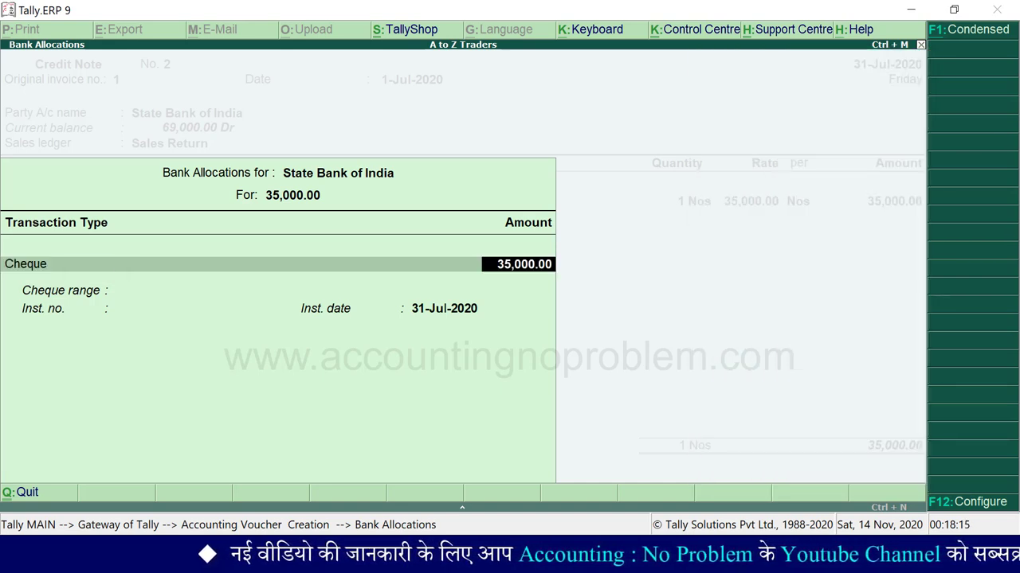
key(Return)
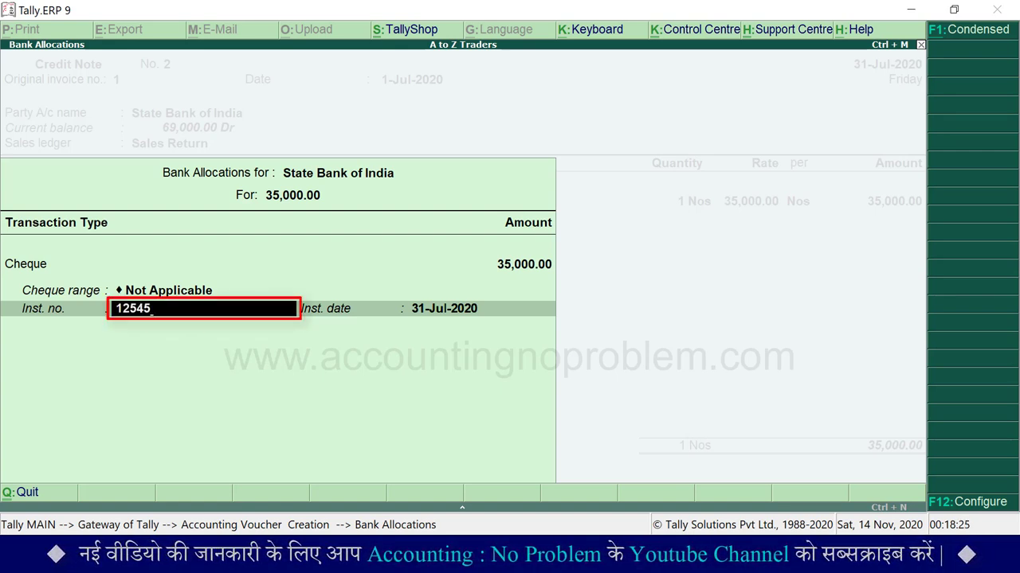
key(Return)
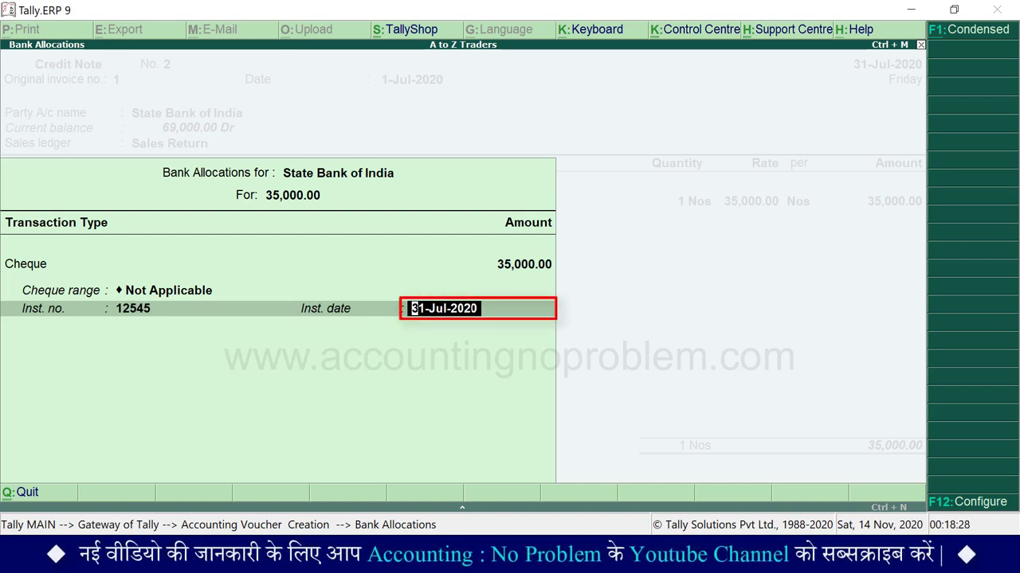
key(Return)
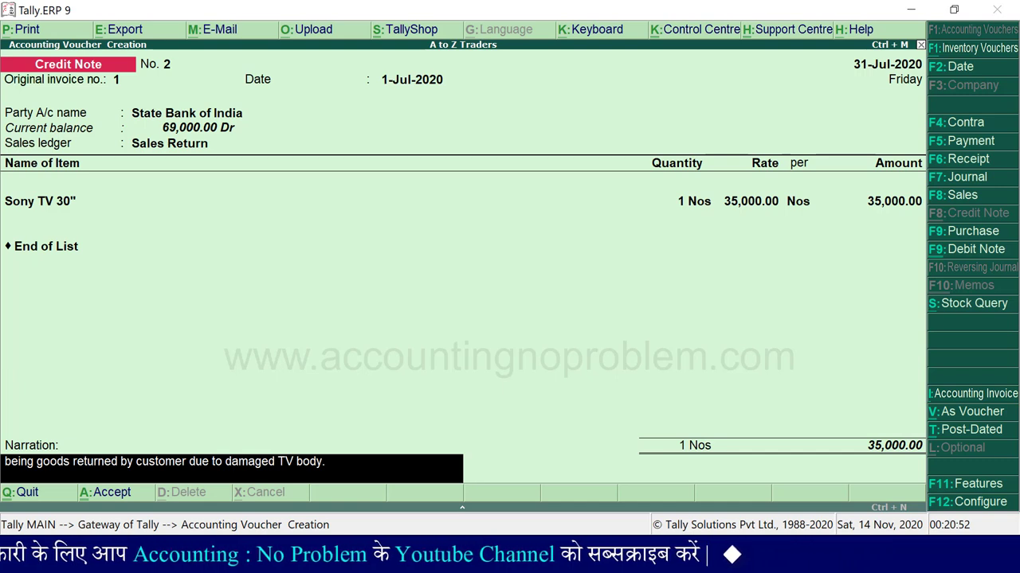
key(Return)
key(Return)
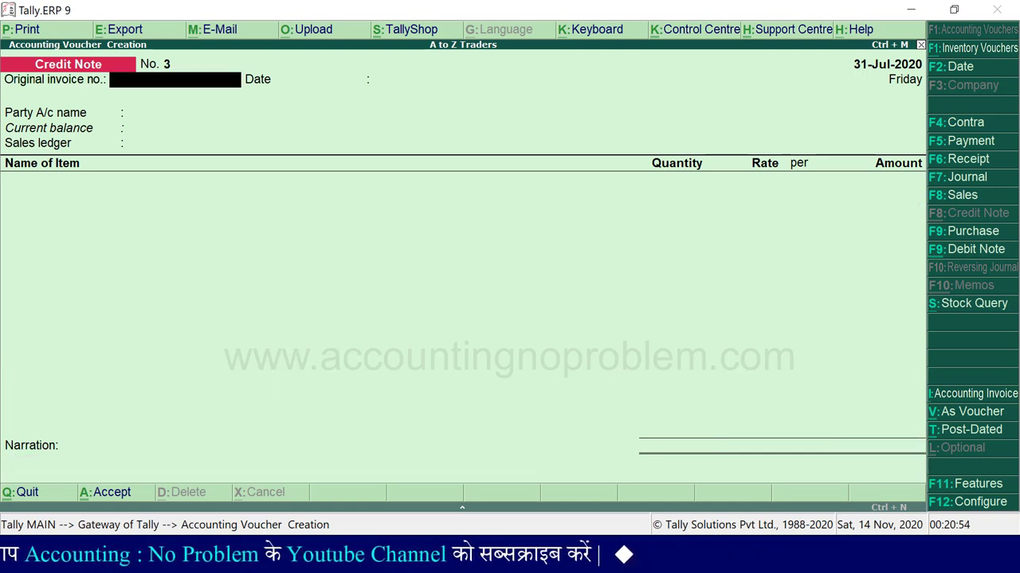